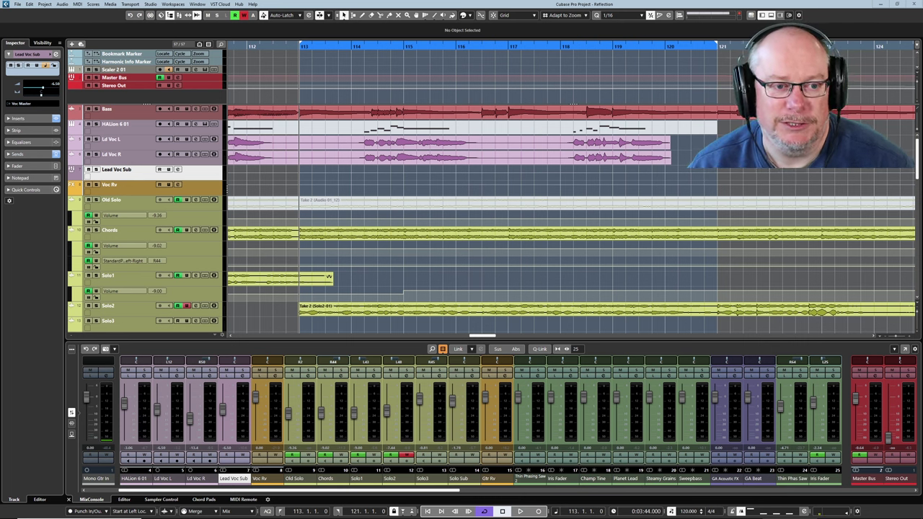
# - Show the Audio Performance panel with its realtime, ASIO-Guard, peak and disk cache meters
pyautogui.click(712, 15)
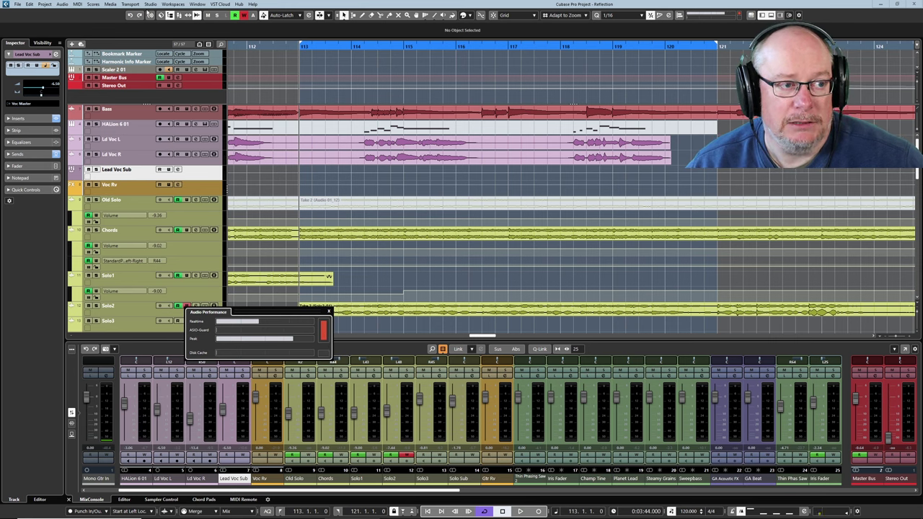
# - Open Studio Setup on the Focusrite USB ASIO driver page and check its device control panel
pyautogui.click(150, 4)
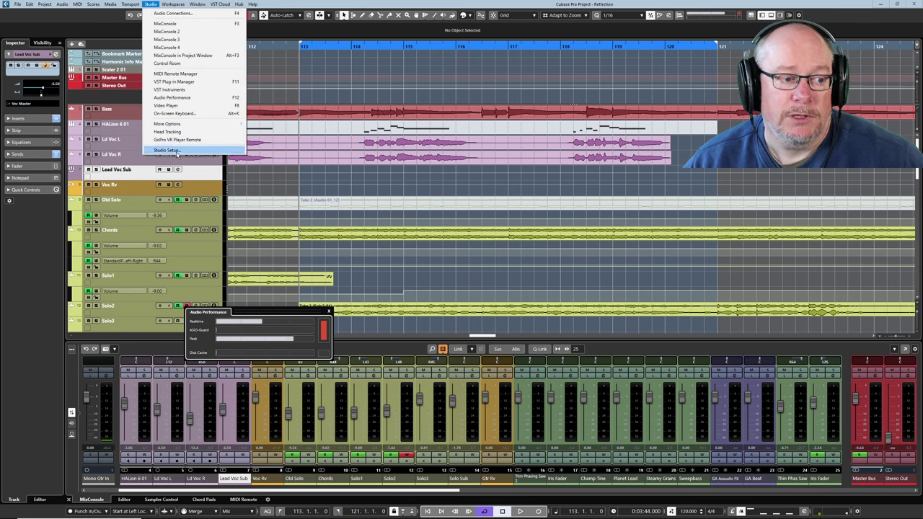
pyautogui.click(184, 153)
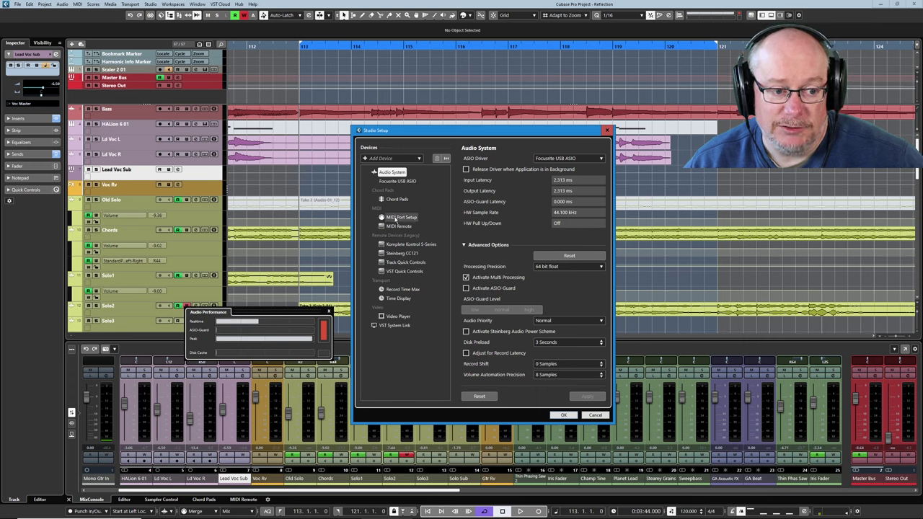
pyautogui.click(398, 181)
pyautogui.click(500, 158)
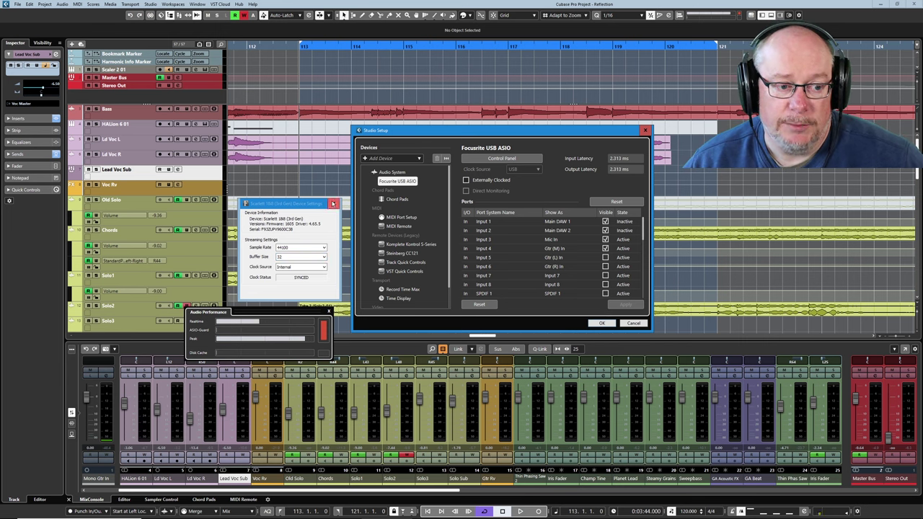
pyautogui.click(334, 204)
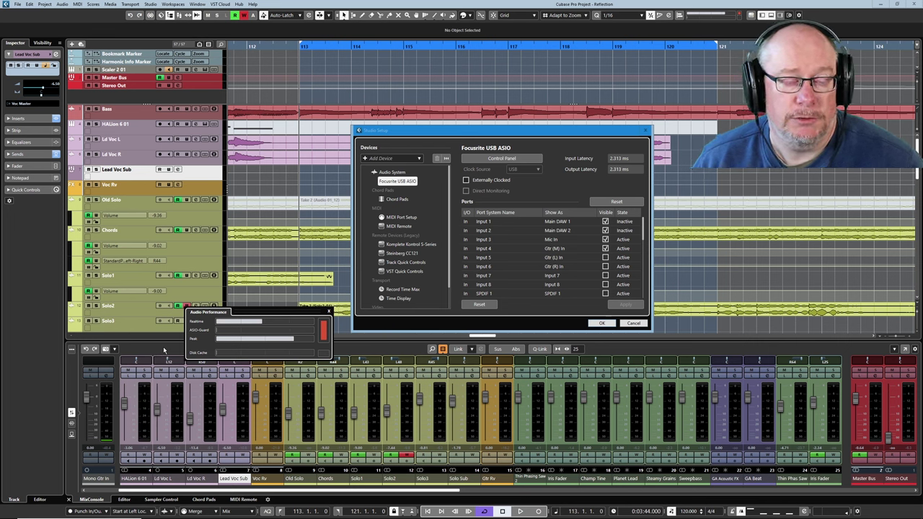
# - Activate ASIO-Guard on the Audio System page at the high level and apply it
pyautogui.click(393, 171)
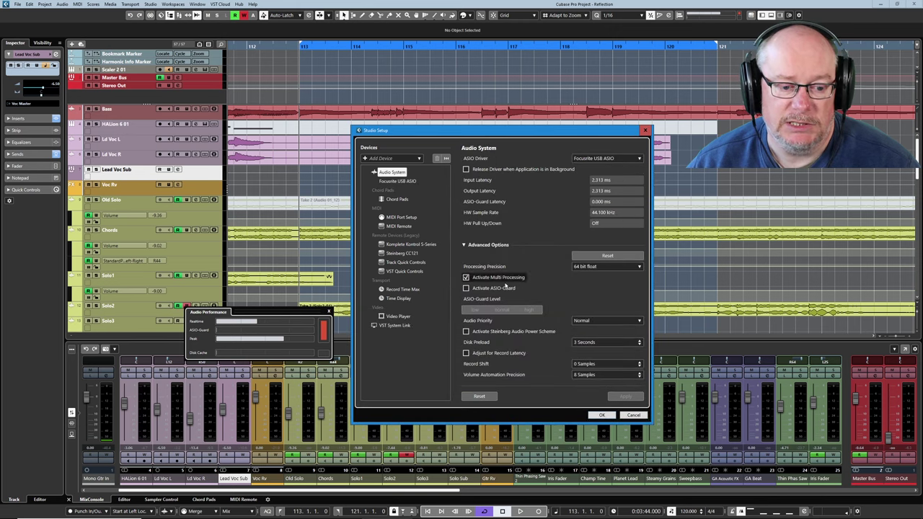
pyautogui.click(466, 289)
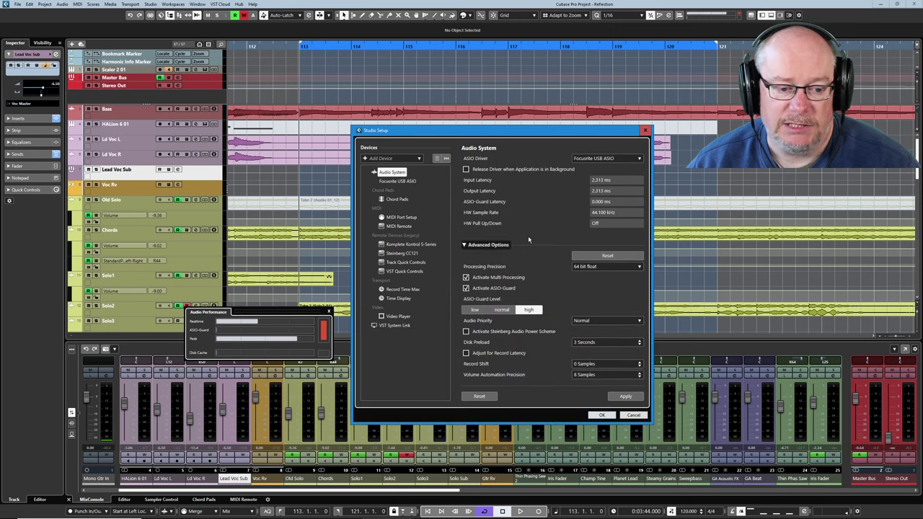
pyautogui.click(624, 397)
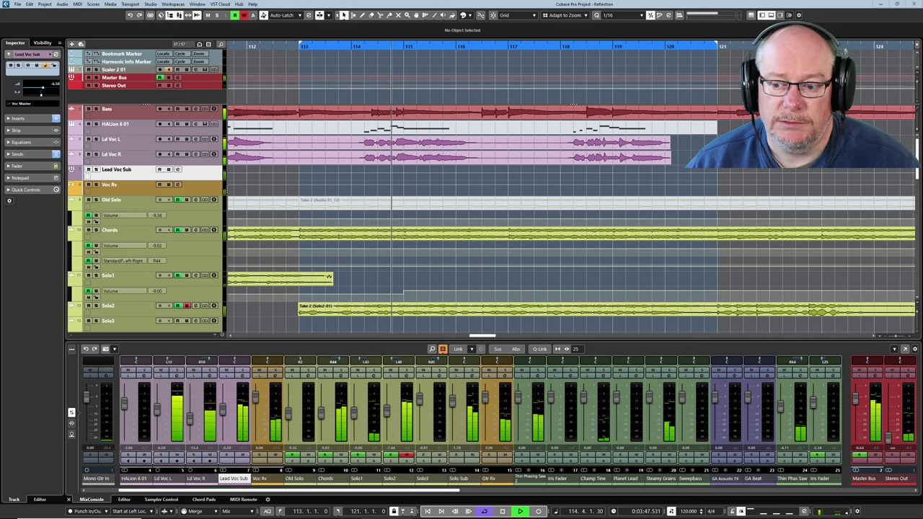
pyautogui.press('F3')
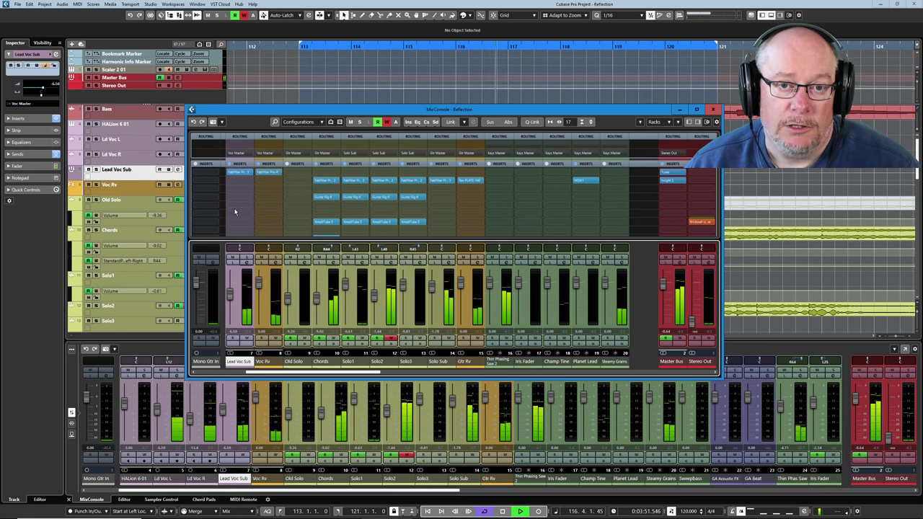
pyautogui.press('F3')
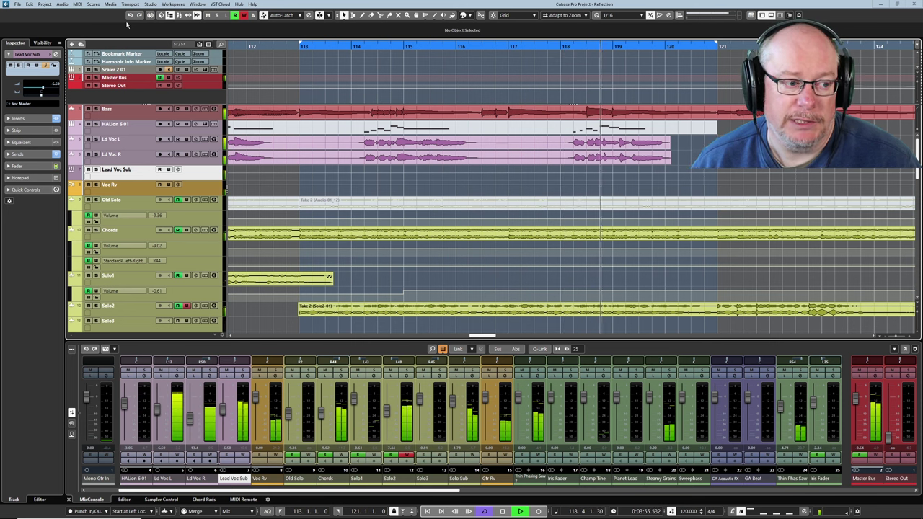
pyautogui.scroll(-6, 142, 233)
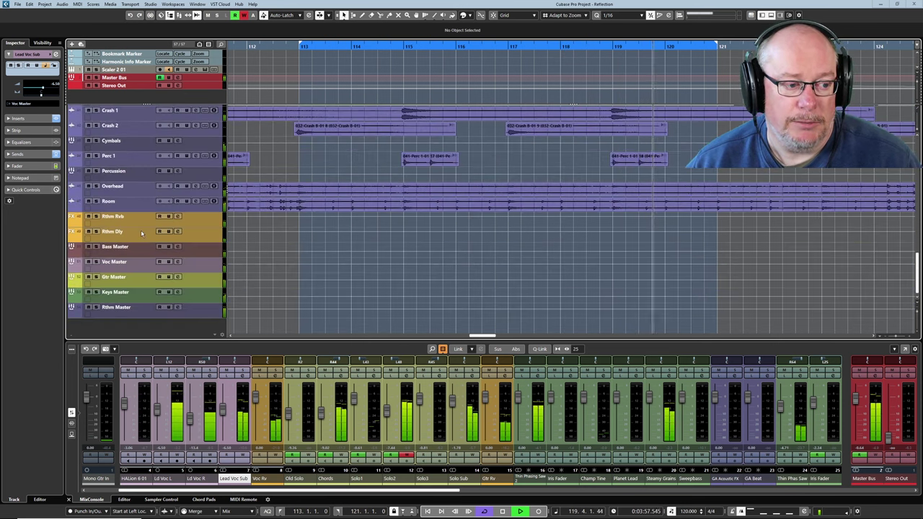
pyautogui.scroll(6, 142, 233)
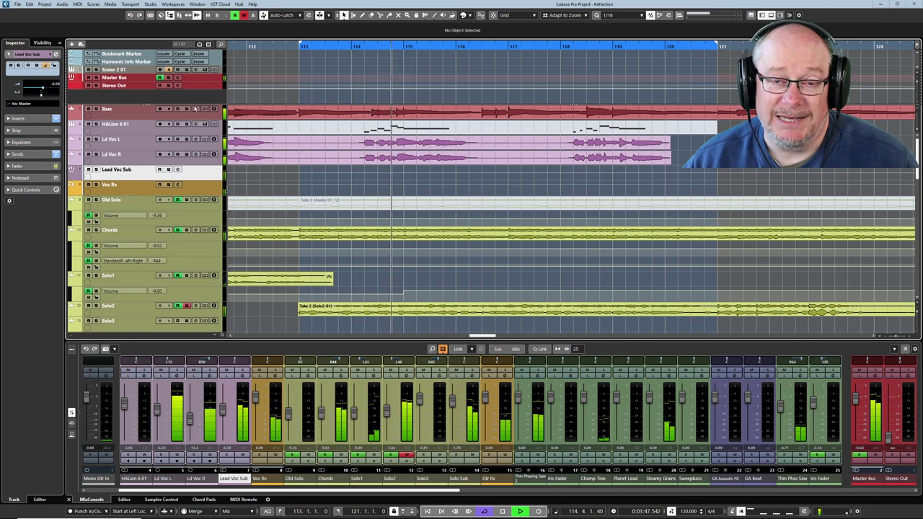
# - Reopen Studio Setup to review ASIO-Guard active at high with 92.880 ms latency
pyautogui.click(150, 4)
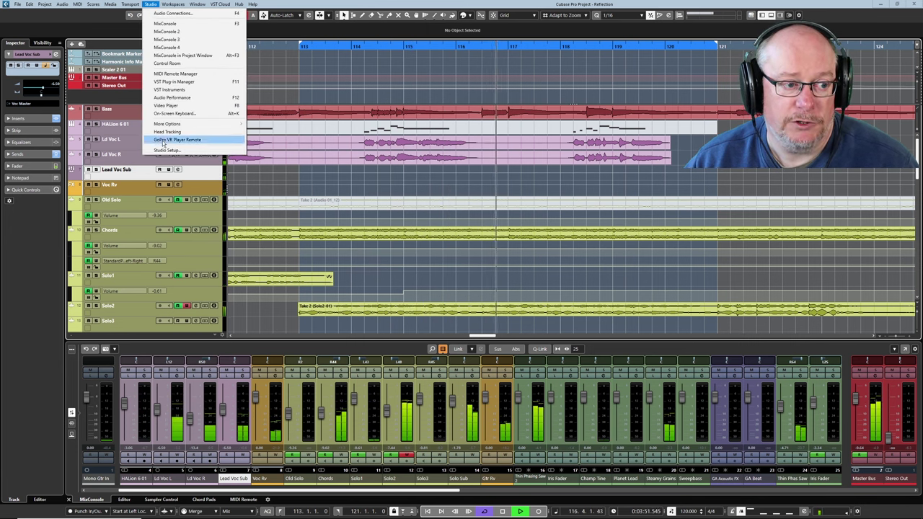
pyautogui.click(166, 150)
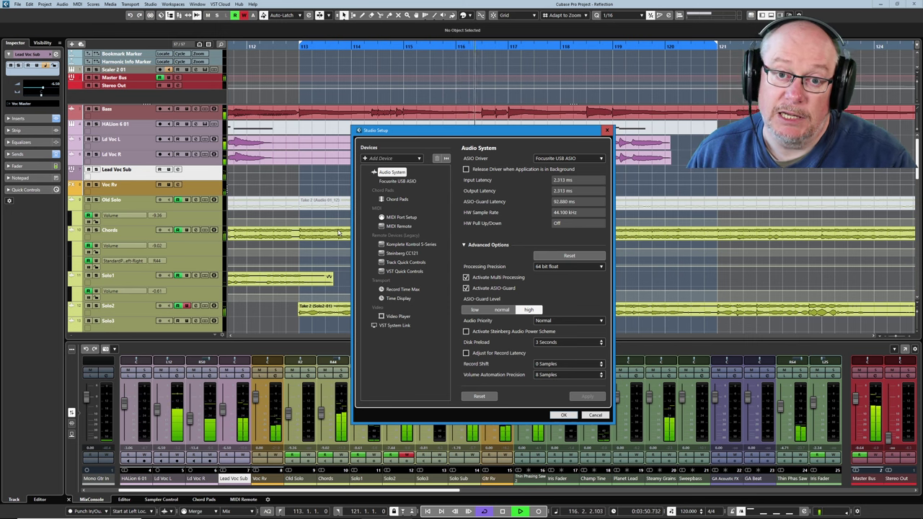
# - Stop playback so the project returns to the left locator
pyautogui.press('space')
pyautogui.press('space')
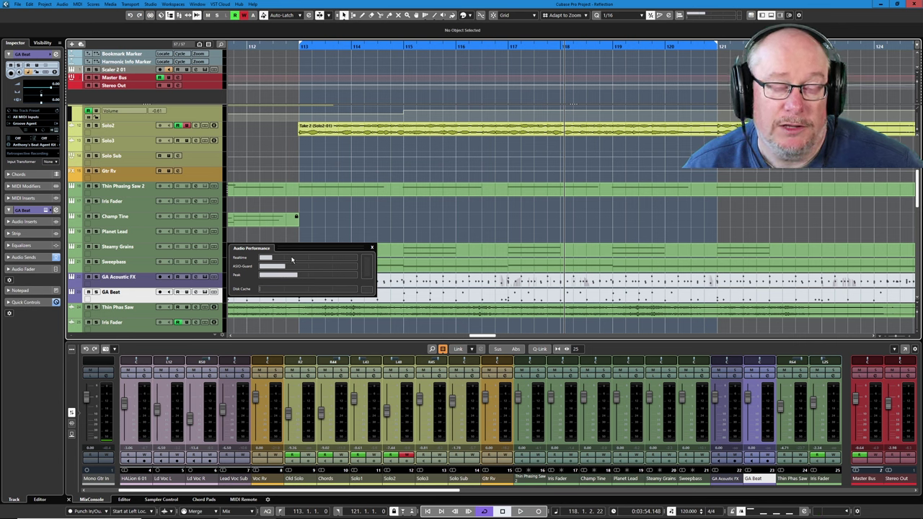
# - Turn on Record Enable for the GA Acoustic FX and GA Beat tracks
pyautogui.click(159, 277)
pyautogui.click(160, 292)
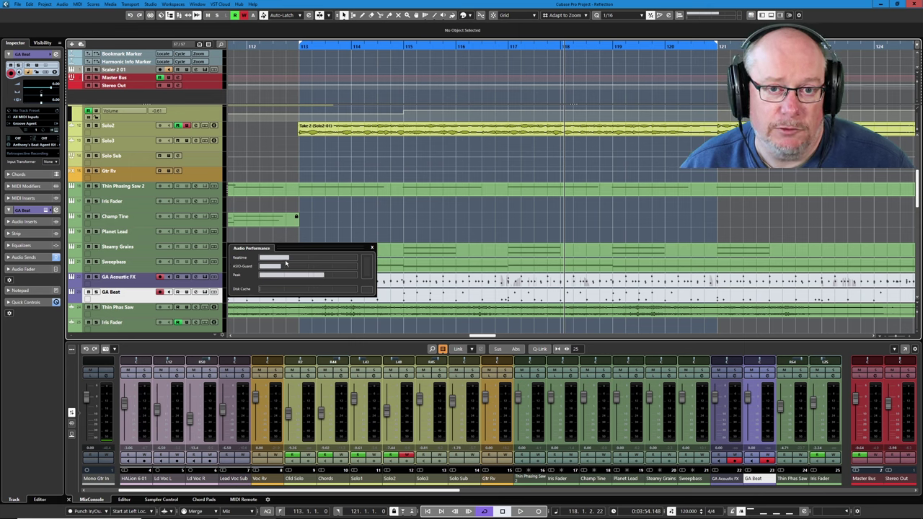
# - Lower the ASIO-Guard level to low (17.415 ms latency), apply it, and close Studio Setup
pyautogui.click(150, 3)
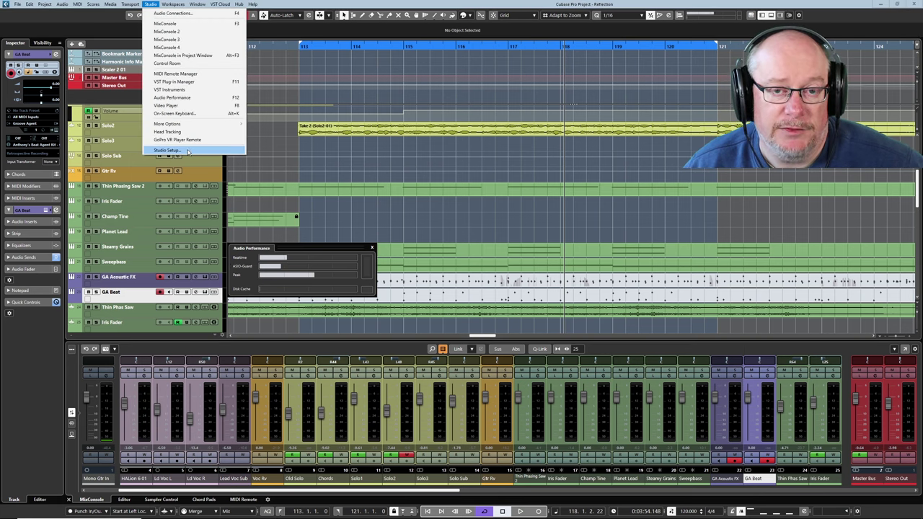
pyautogui.click(186, 150)
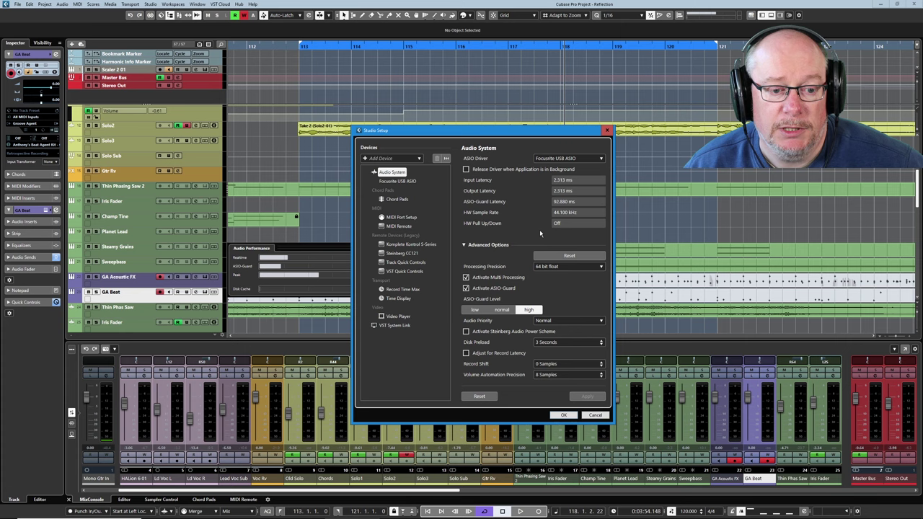
pyautogui.moveTo(539, 130); pyautogui.dragTo(564, 124)
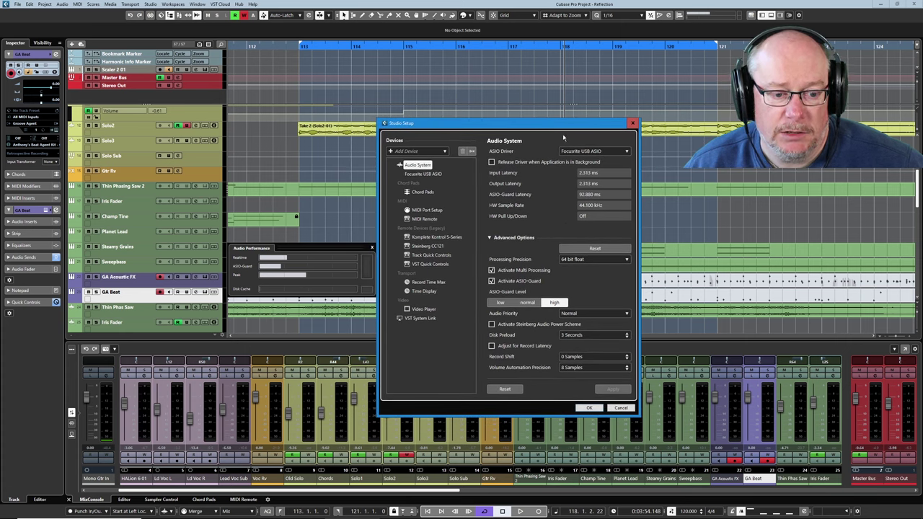
pyautogui.click(500, 303)
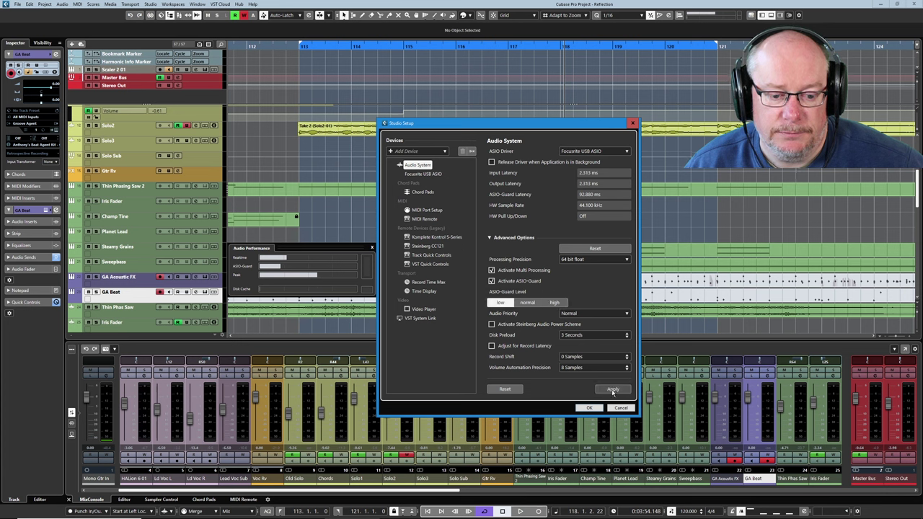
pyautogui.click(613, 389)
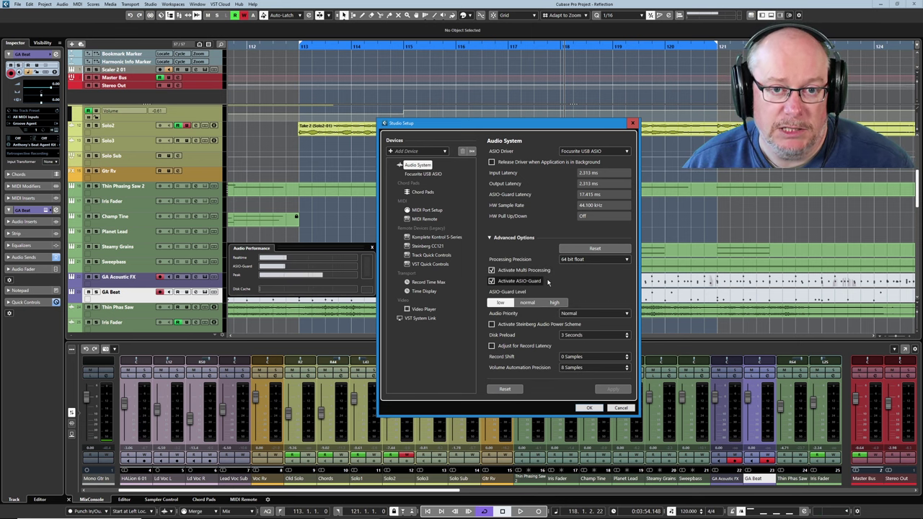
pyautogui.press('Return')
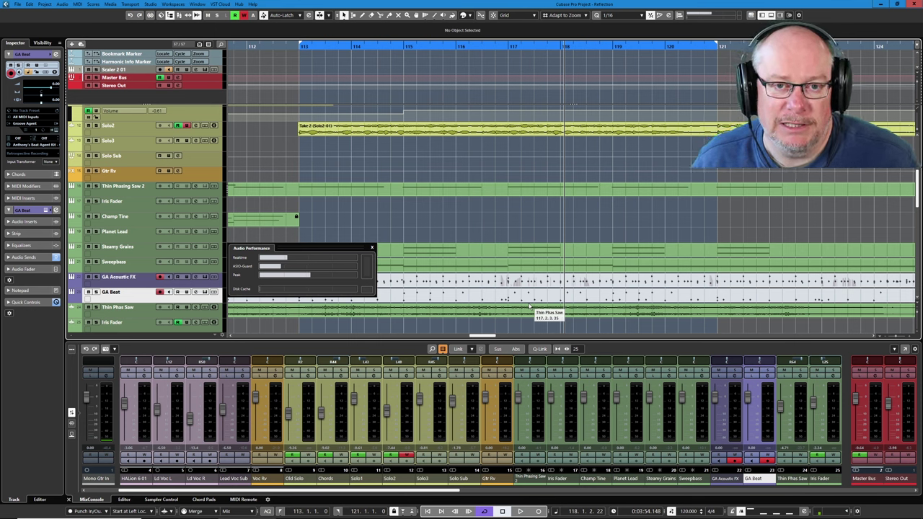
# - Select GA Acoustic FX and GA Beat, close Audio Performance, and enable write automation on GA Acoustic FX
pyautogui.click(133, 279)
pyautogui.click(142, 295)
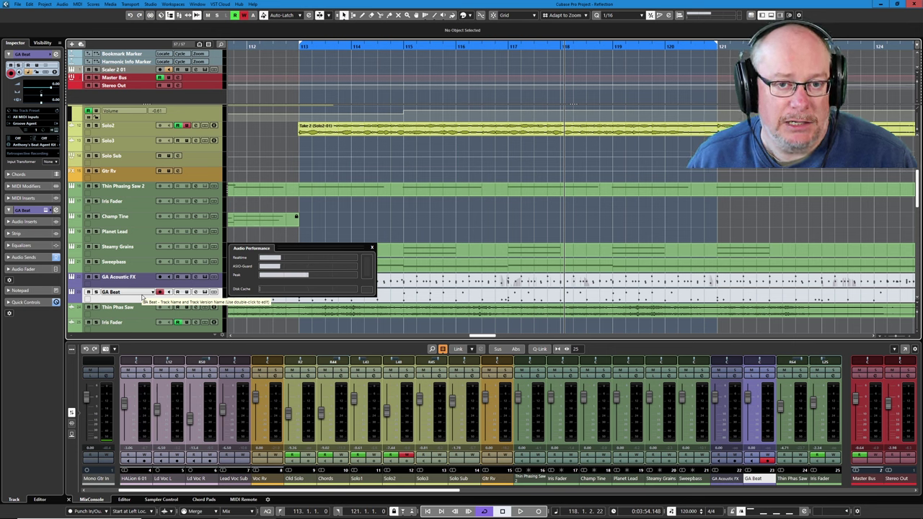
pyautogui.click(373, 250)
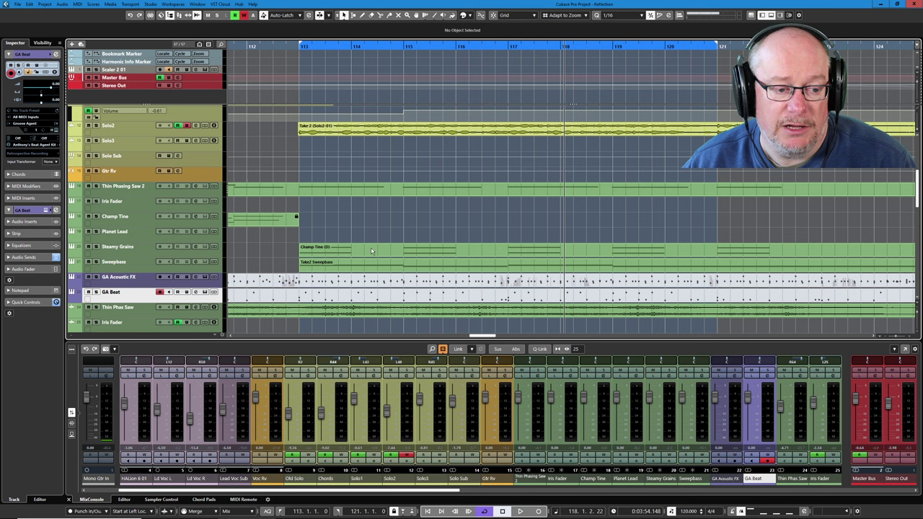
pyautogui.click(186, 278)
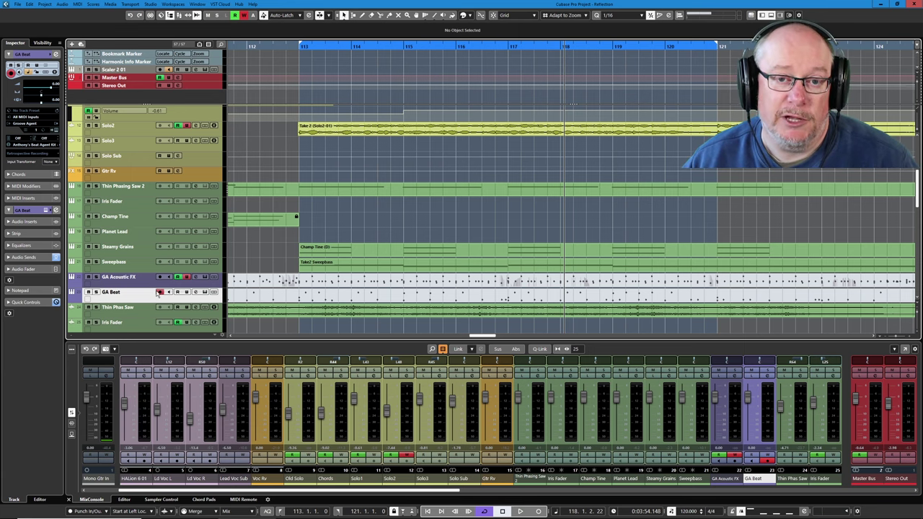
# - Set the ASIO-Guard level back to high (92.880 ms latency) and close Studio Setup
pyautogui.hotkey('ctrl', 'shift', 's')
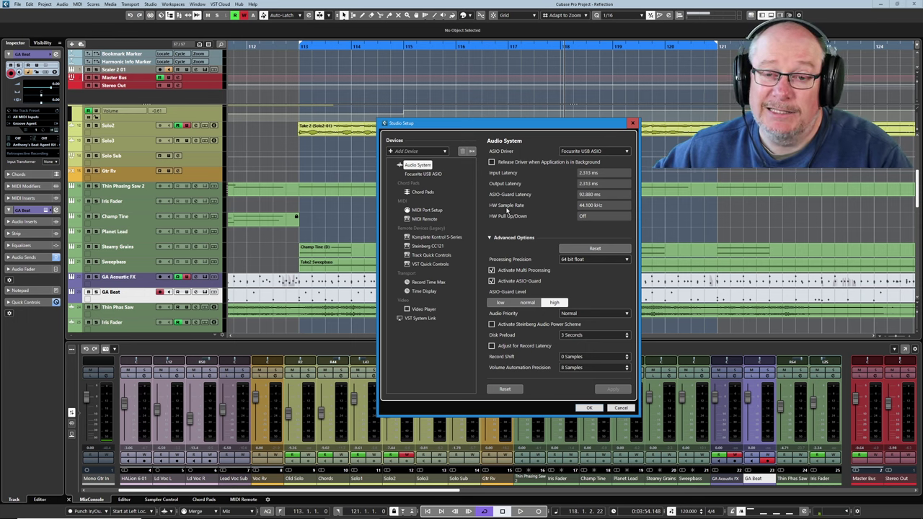
pyautogui.press('Escape')
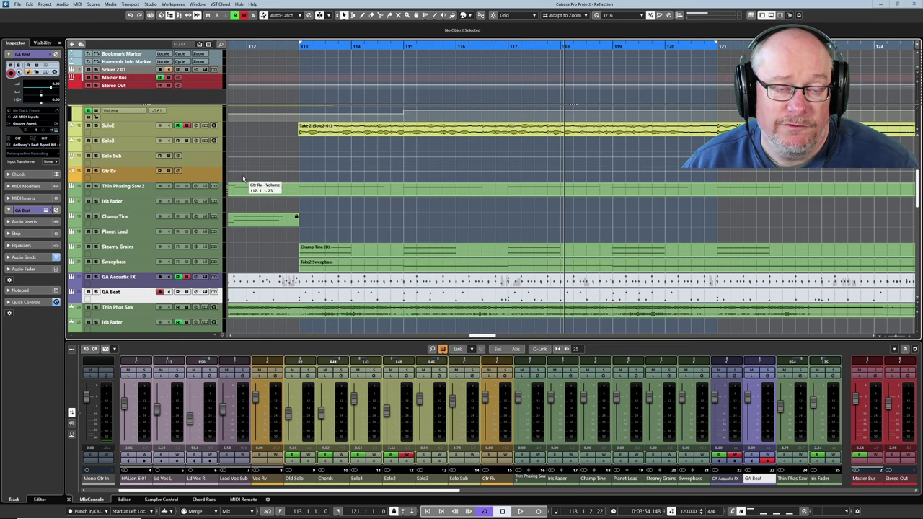
# - In the VST Plug-in Manager, turn off ASIO-Guard for the OB-Xa V instrument
pyautogui.click(152, 4)
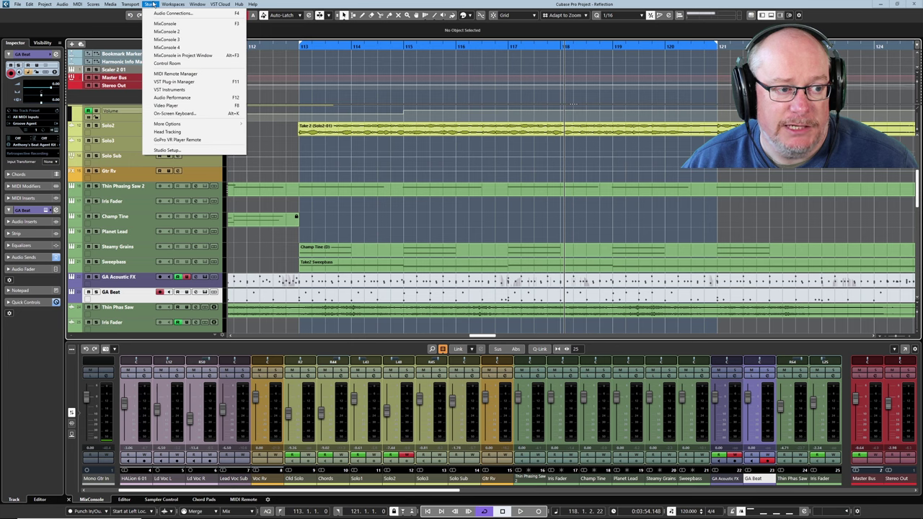
pyautogui.click(174, 82)
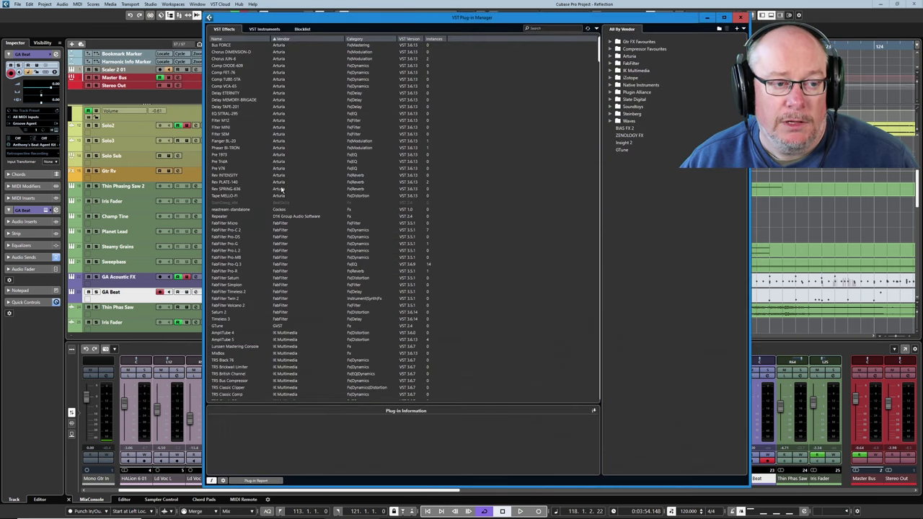
pyautogui.click(228, 134)
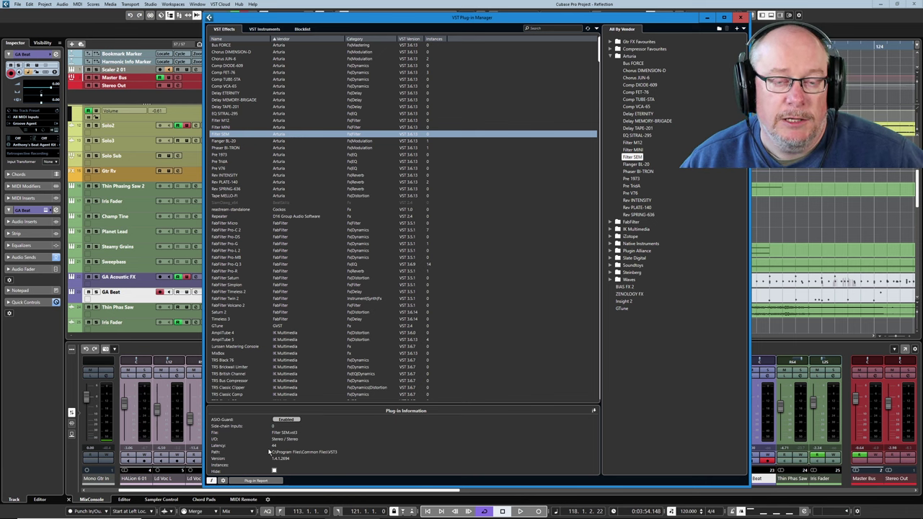
pyautogui.click(266, 29)
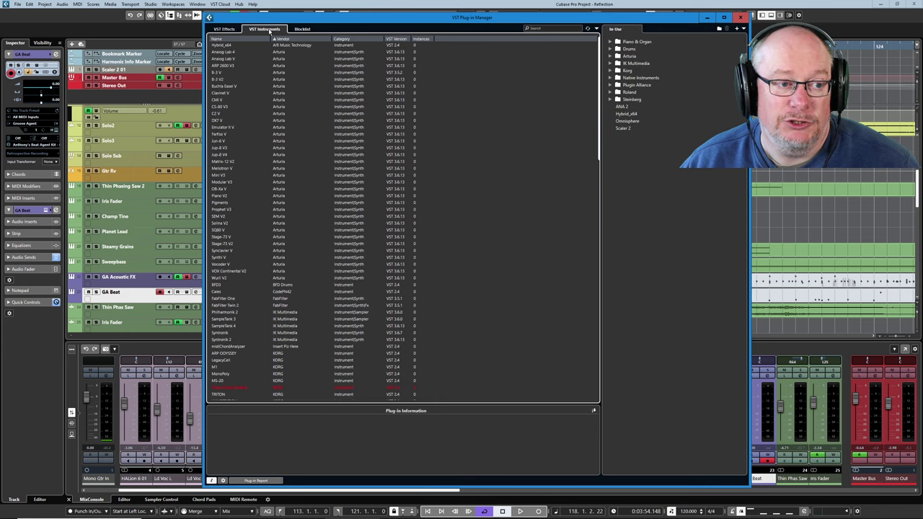
pyautogui.click(223, 188)
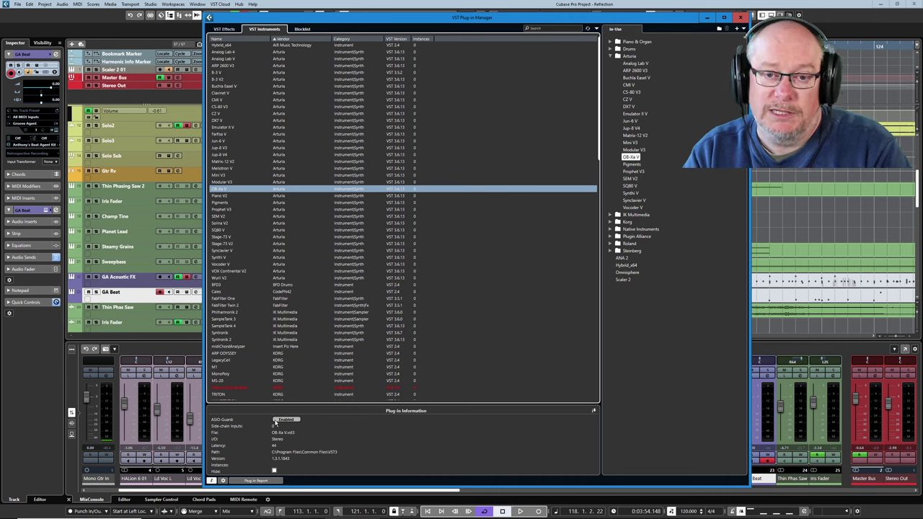
pyautogui.click(275, 421)
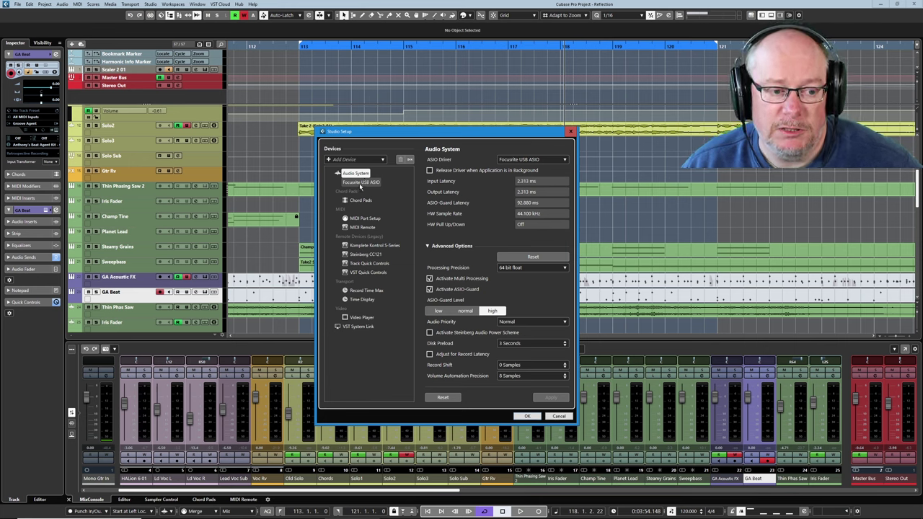
# - Show the Focusrite USB ASIO driver page (4.014 ms input/output latency) and confirm Studio Setup
pyautogui.click(366, 182)
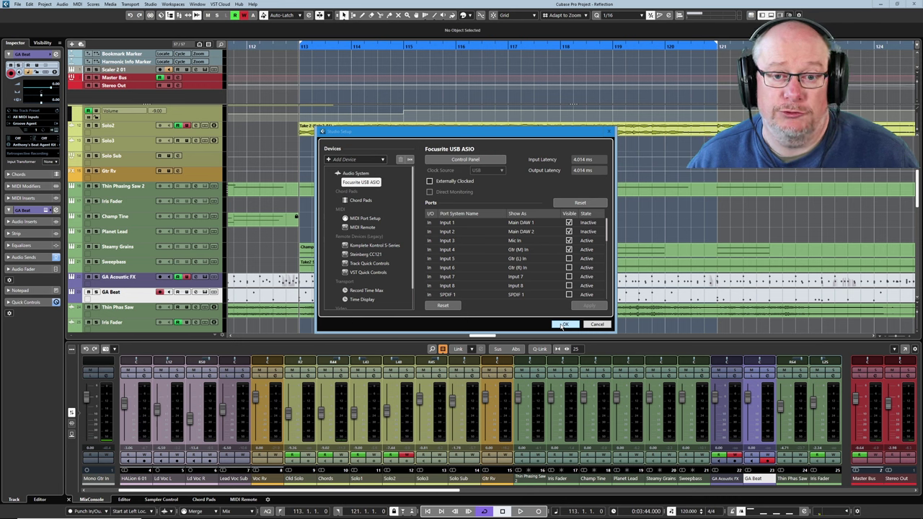
pyautogui.click(562, 325)
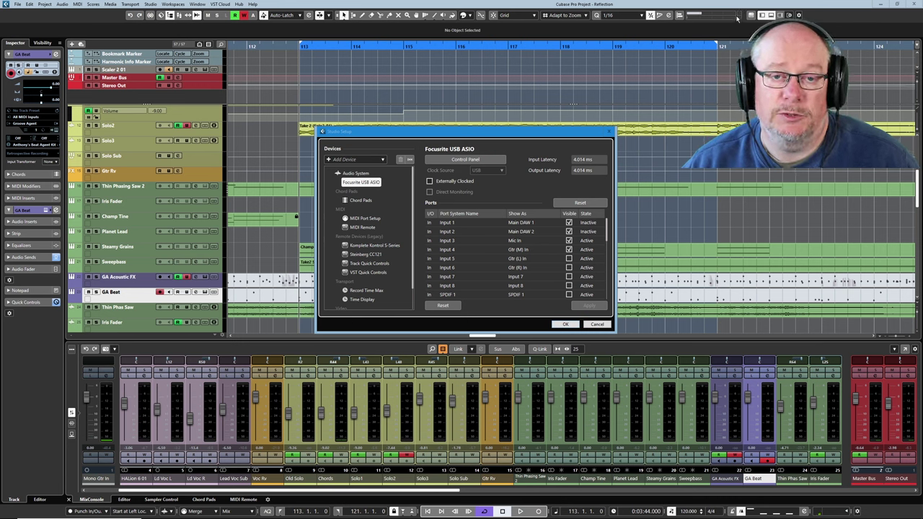